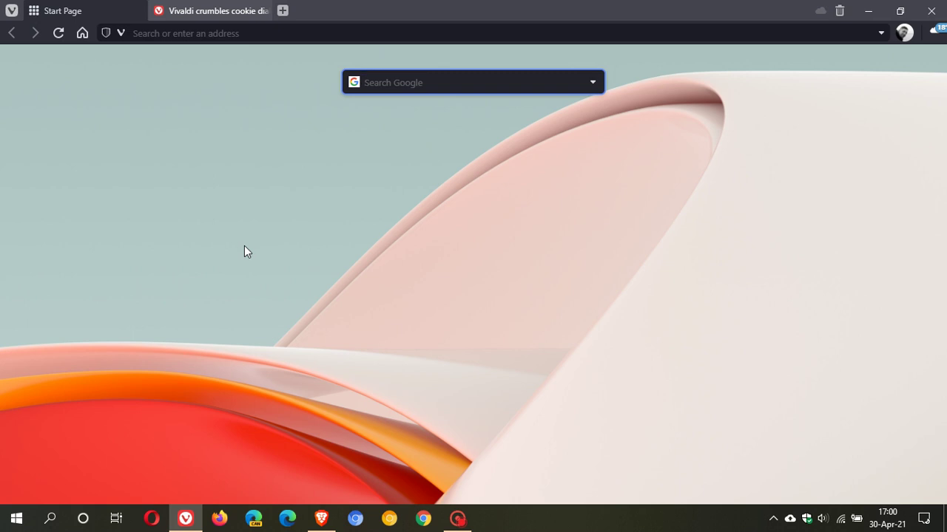
Check for updates, confirm 3.8.2259.37 is the newest version, and reopen the main menu.
click(11, 10)
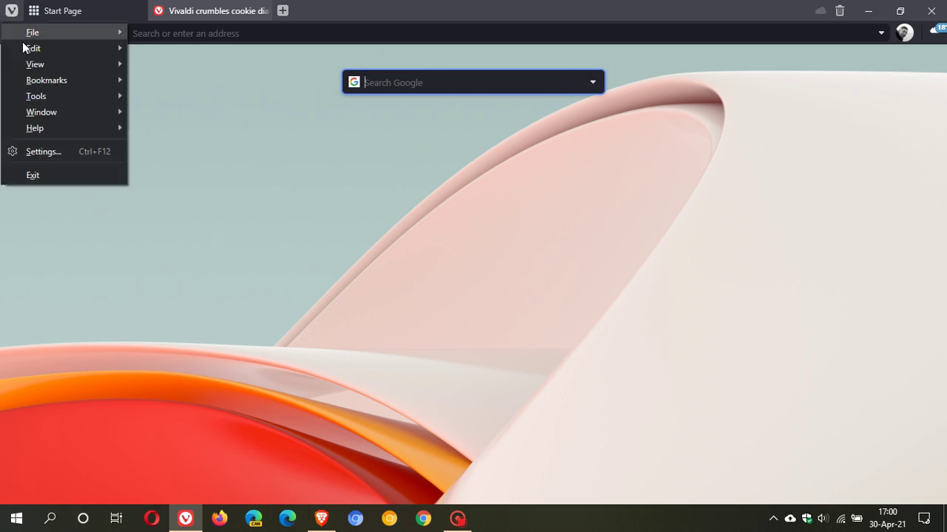
mouse_move(64, 127)
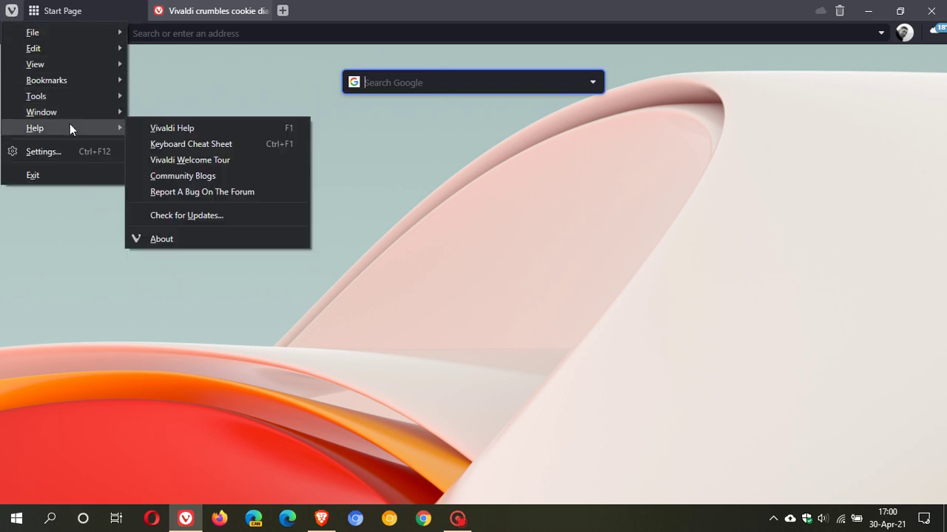
click(198, 220)
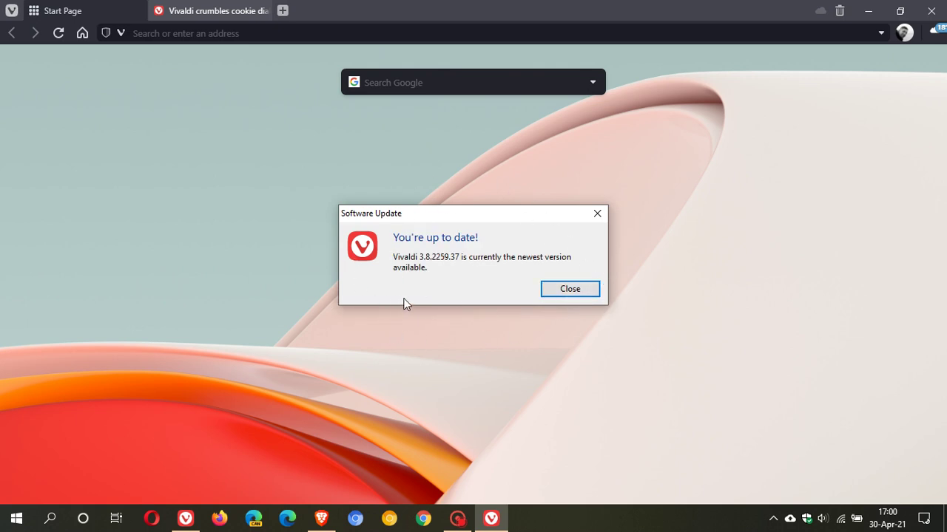
click(540, 287)
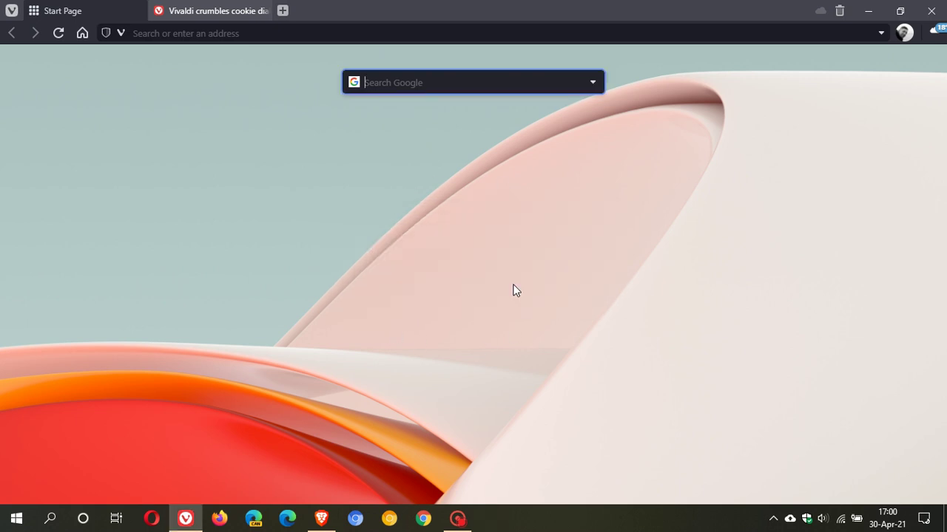
click(12, 11)
Open Help > About to view the vivaldi://about version details, then close that tab.
mouse_move(86, 131)
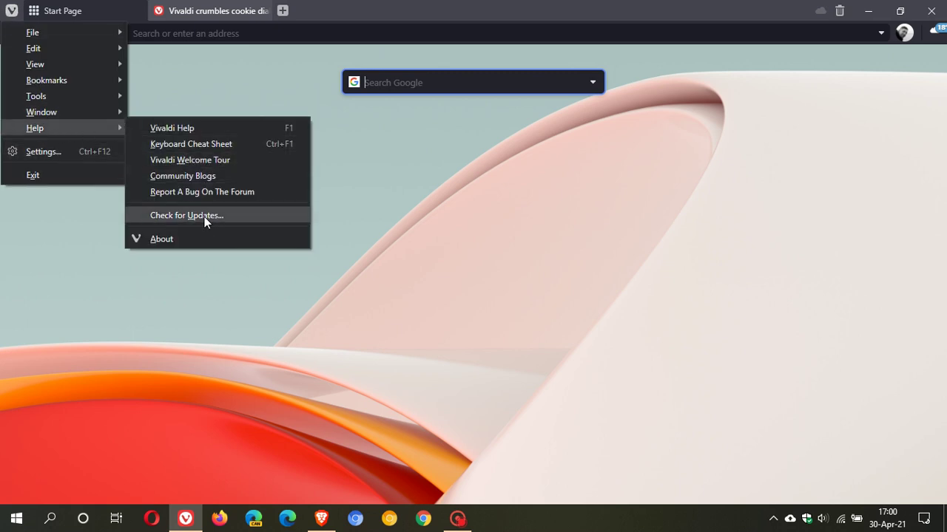
click(204, 238)
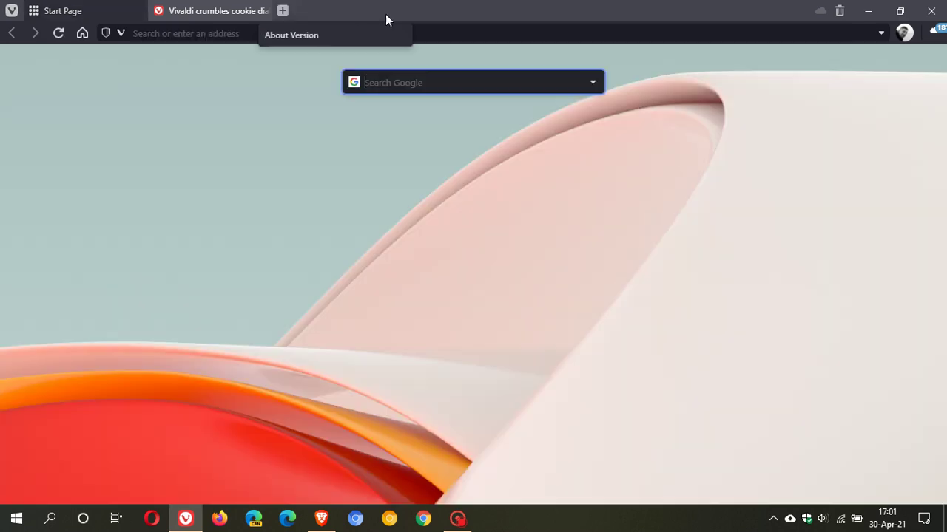
click(385, 12)
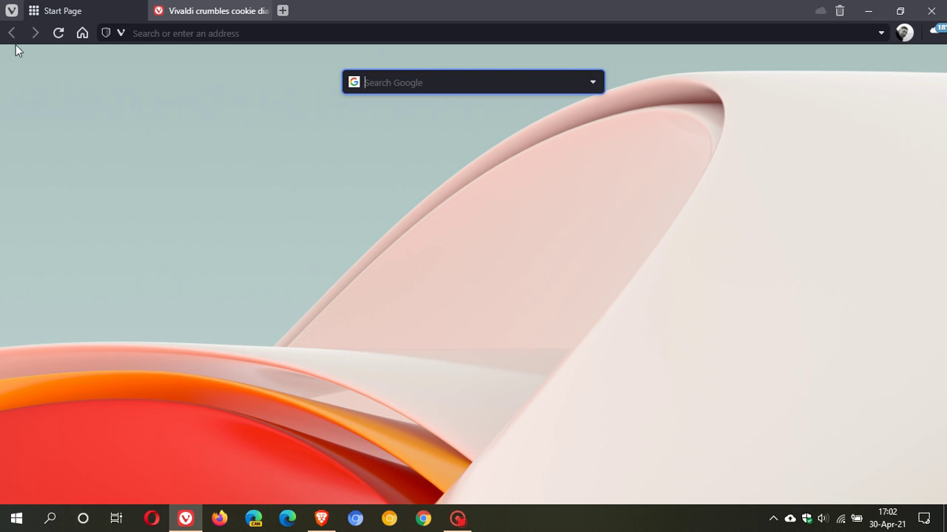
Review the tracker and ad blocking lists under Privacy > Manage Sources, then close settings.
click(11, 11)
click(51, 155)
click(45, 318)
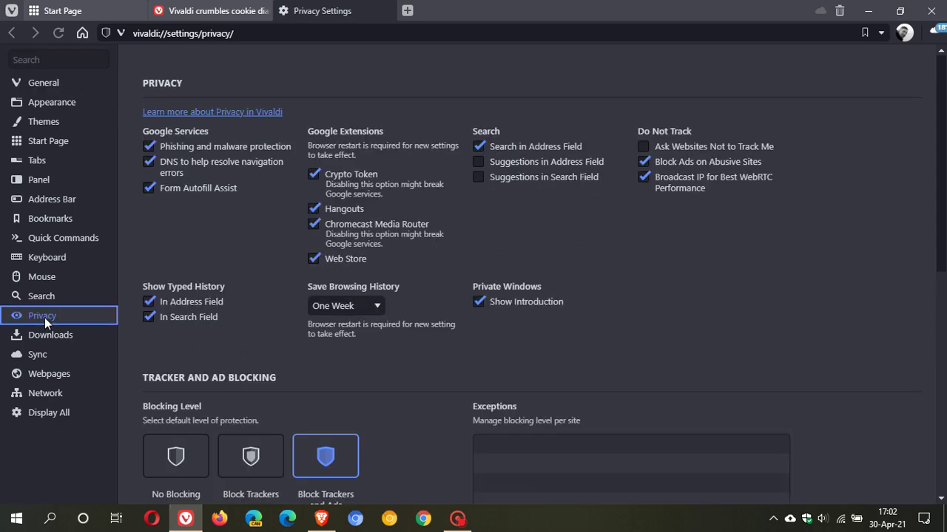
scroll(707, 333, down, 2)
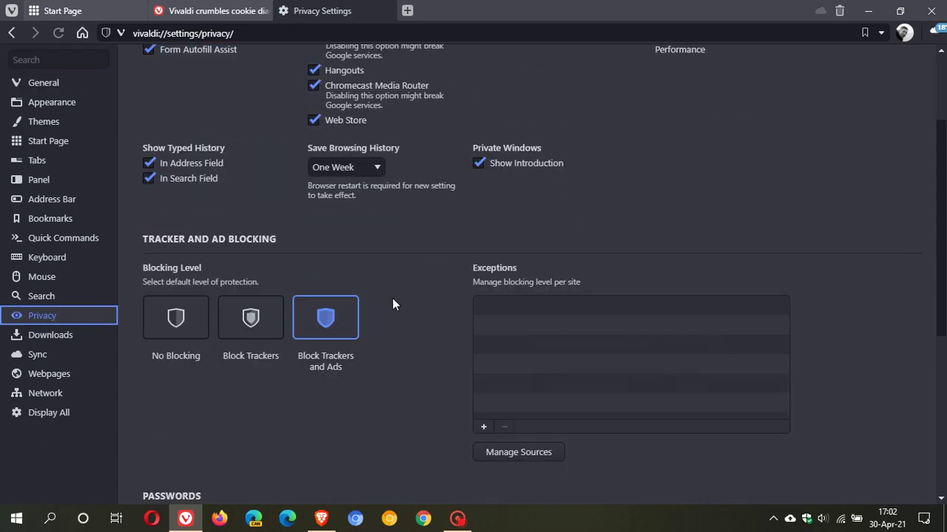
scroll(413, 276, down, 2)
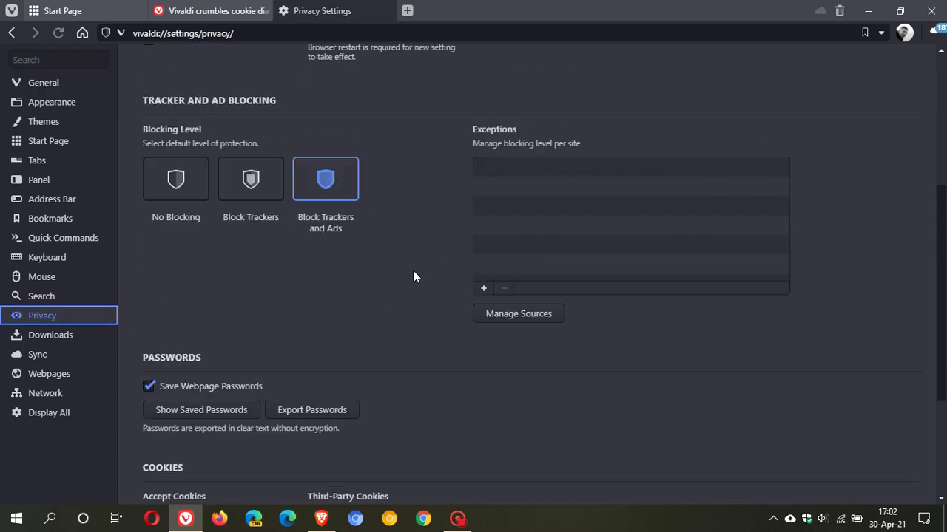
click(515, 318)
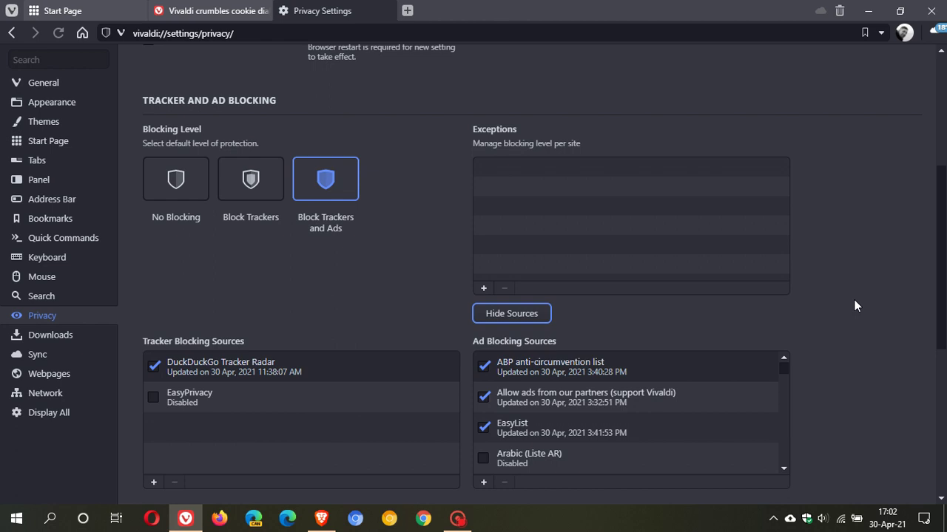
scroll(855, 305, down, 2)
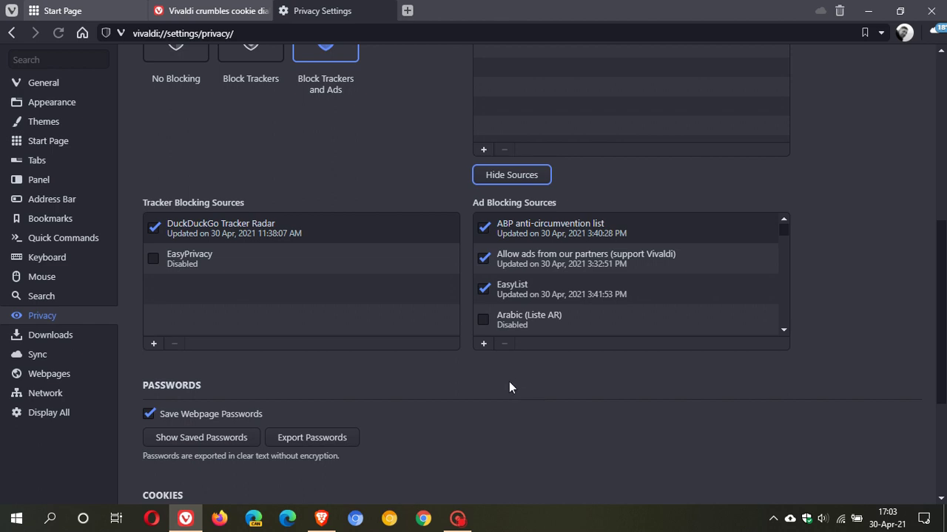
click(384, 12)
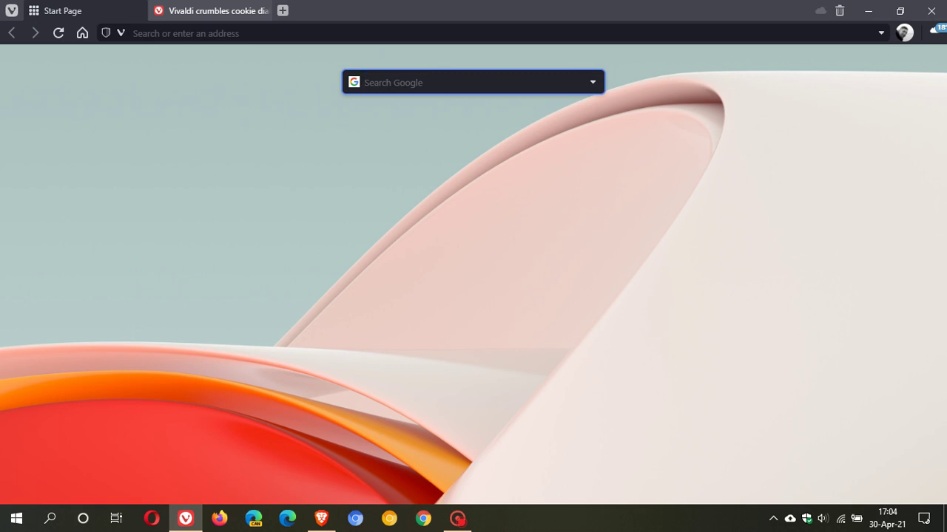
Open Settings > Themes and scroll down to the Color section with Opacity and Blur.
click(6, 15)
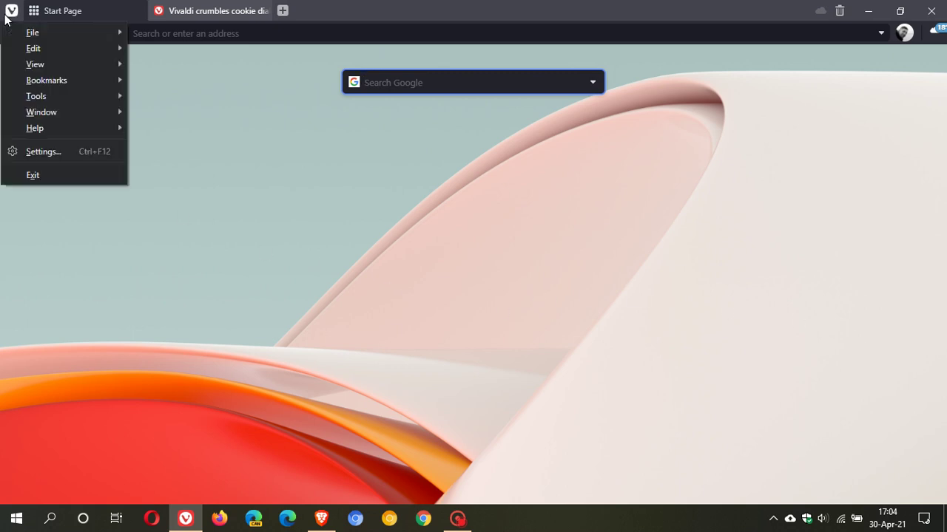
click(53, 152)
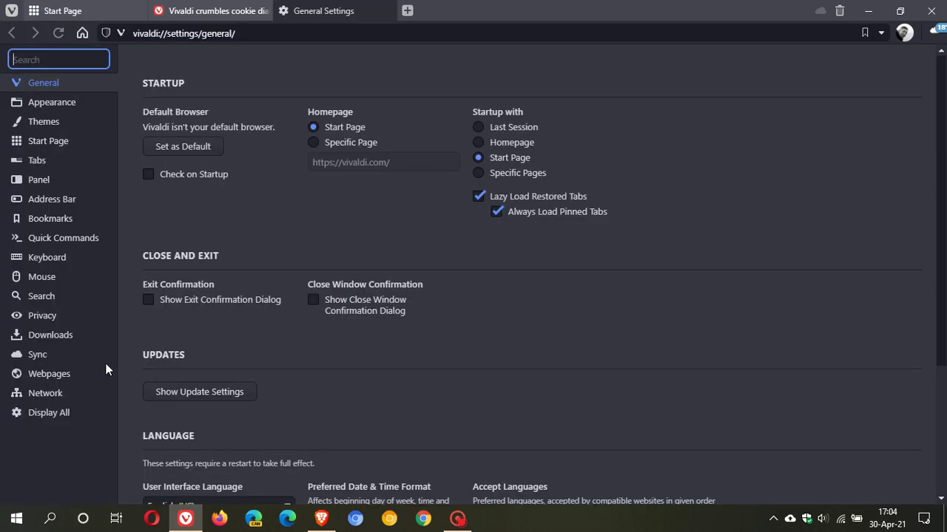
click(48, 123)
scroll(851, 293, down, 1)
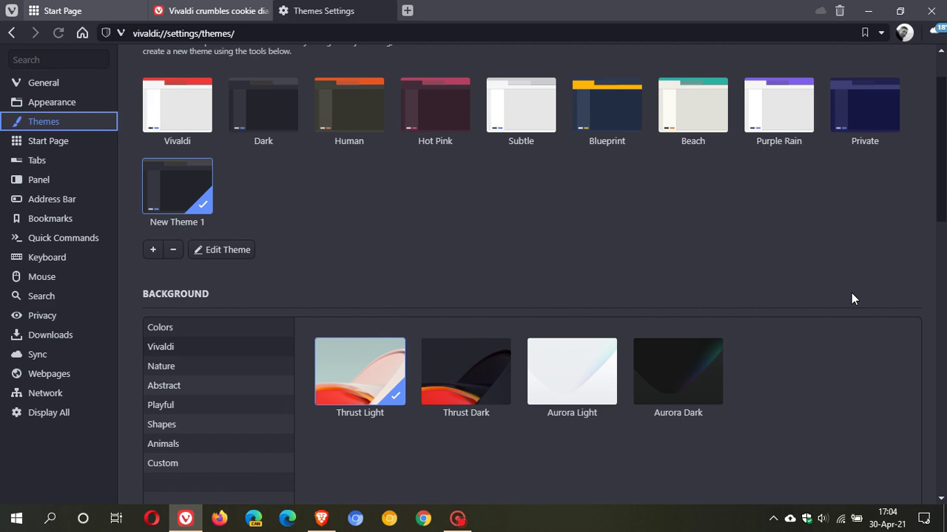
scroll(851, 292, down, 5)
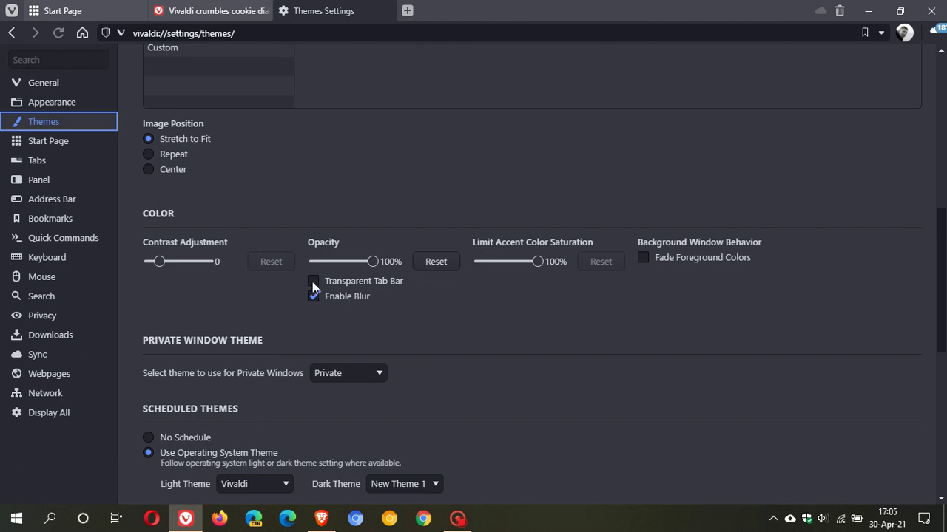
Preview Transparent Tab Bar on the Start Page, then set Opacity to 100% and untick it.
click(313, 282)
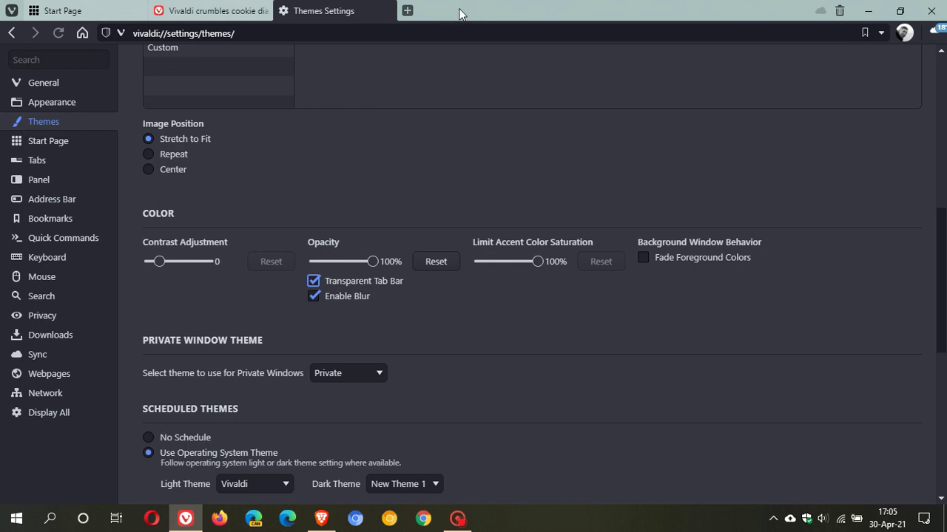
click(101, 12)
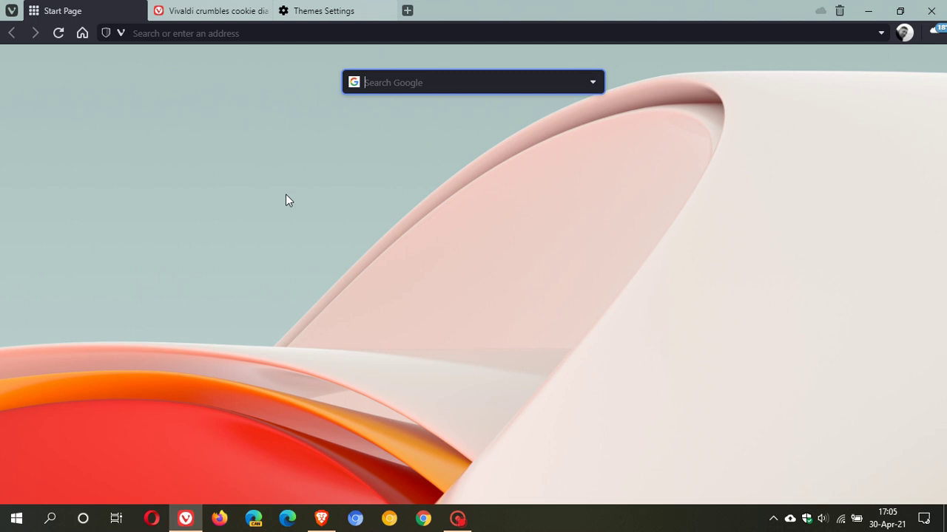
click(325, 11)
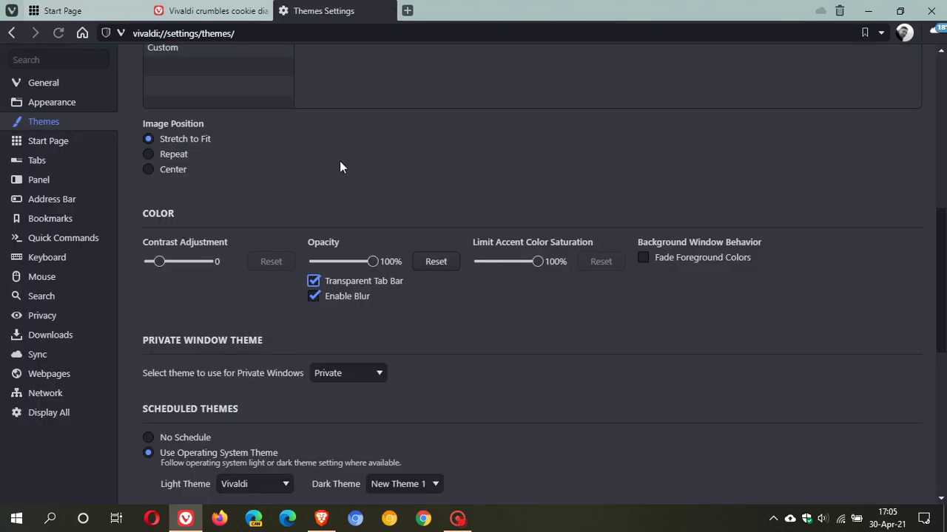
click(423, 262)
drag(366, 259, 391, 261)
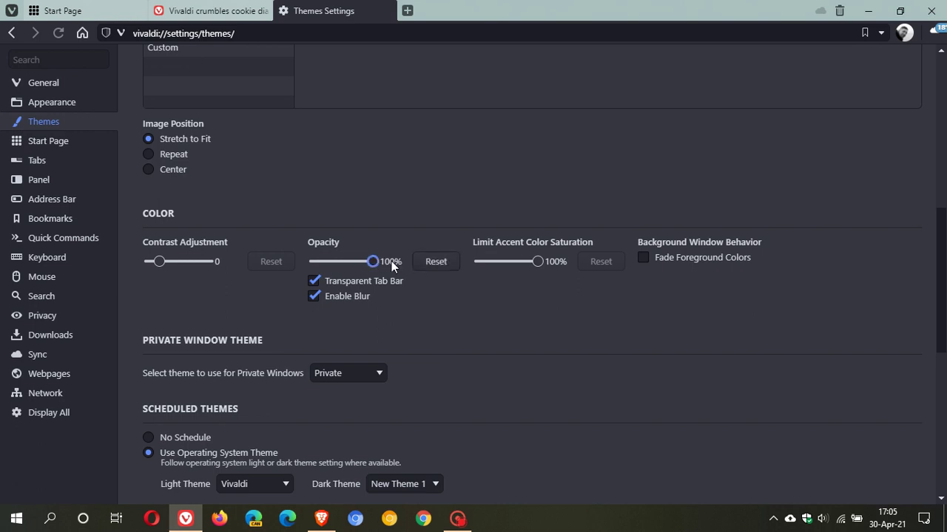
click(313, 282)
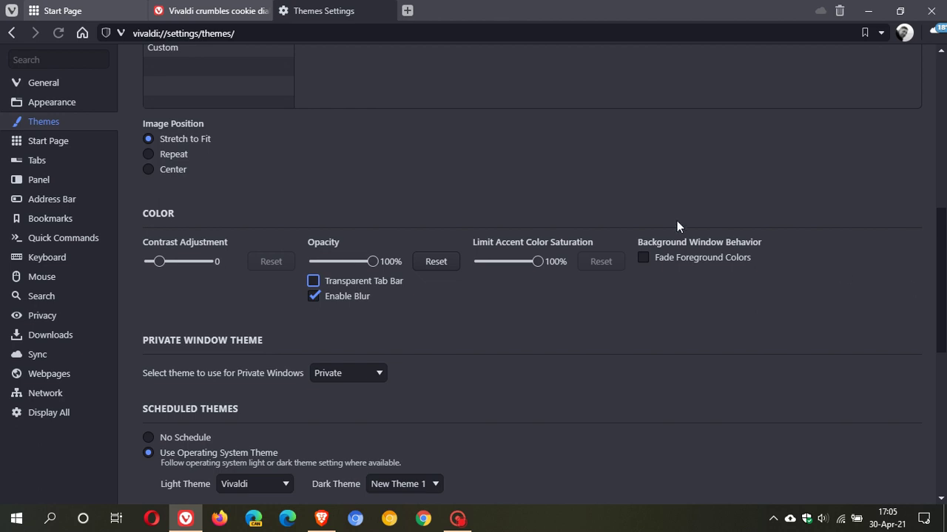
Bookmark the cookie-dialog release article with Ctrl+D and show its Added Bookmark details.
click(385, 11)
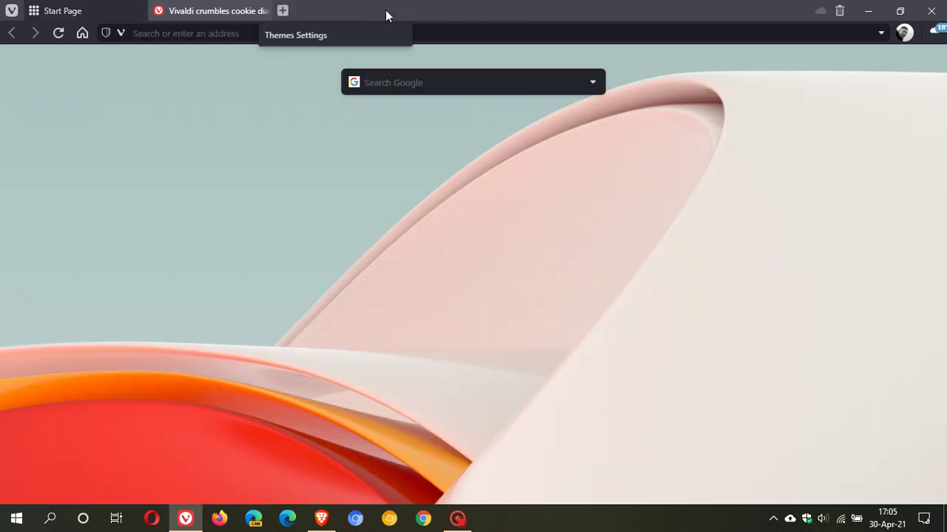
click(231, 13)
mouse_move(212, 68)
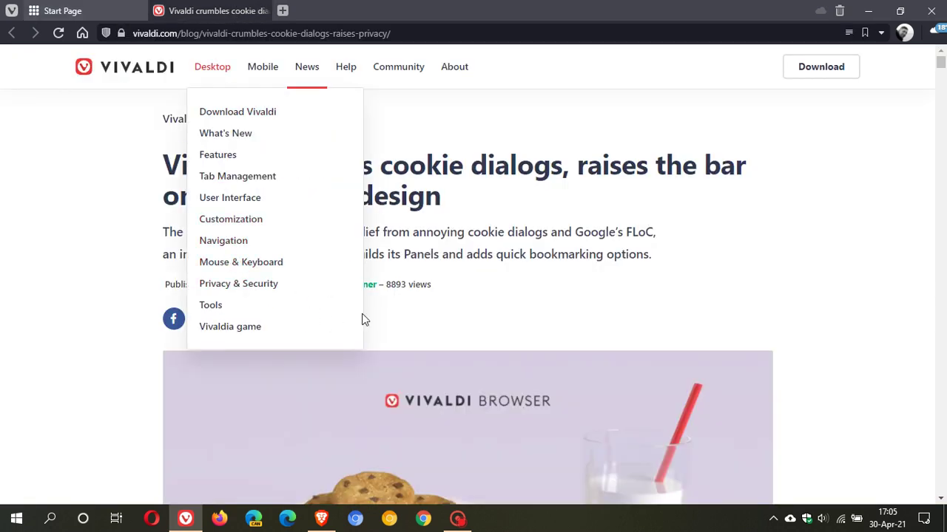
key(ctrl+d)
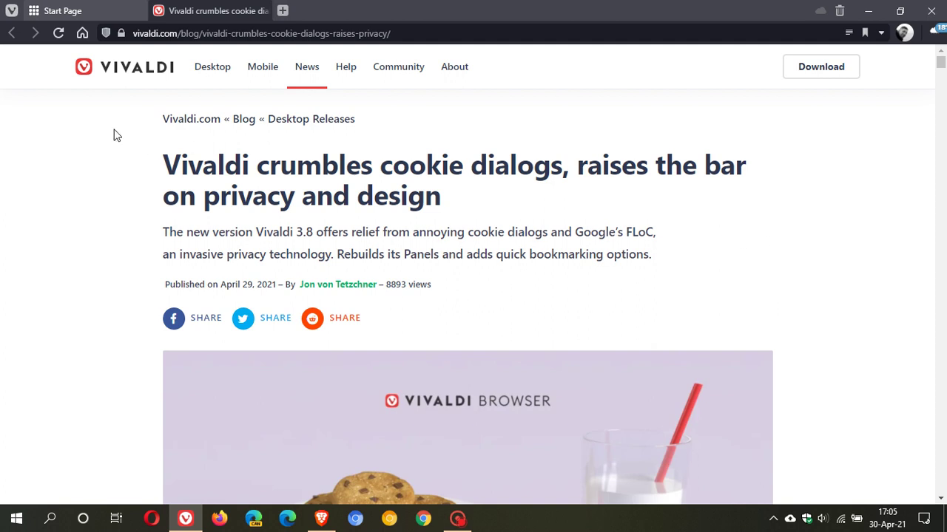
click(86, 11)
click(211, 11)
click(865, 34)
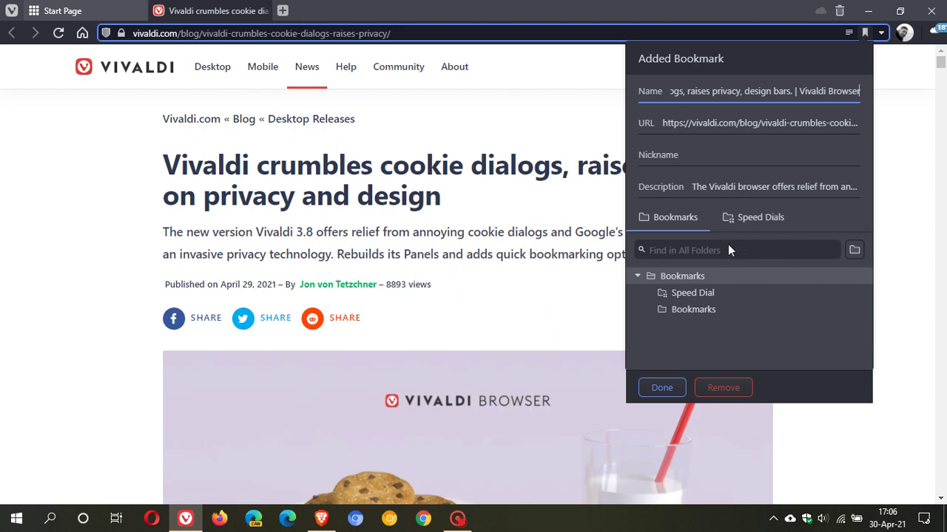
Collapse and re-expand the Bookmarks folder, then switch to the Start Page tab.
click(637, 277)
click(637, 277)
click(102, 12)
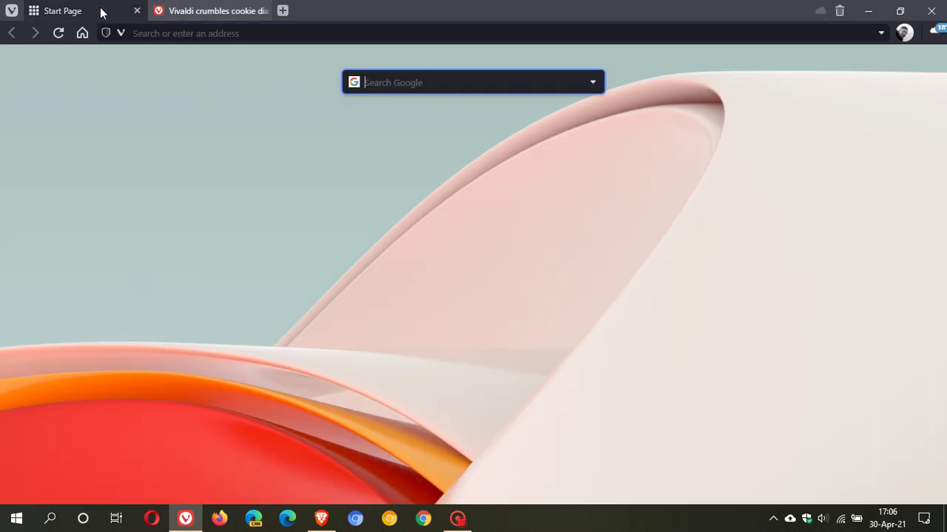
Open Quick Commands from the Vivaldi menu's Tools submenu.
click(11, 10)
mouse_move(62, 103)
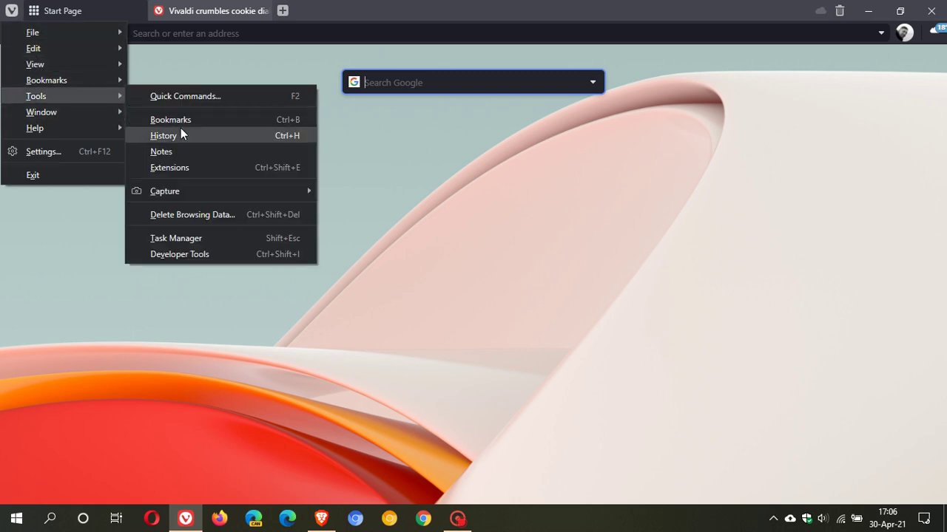
click(186, 97)
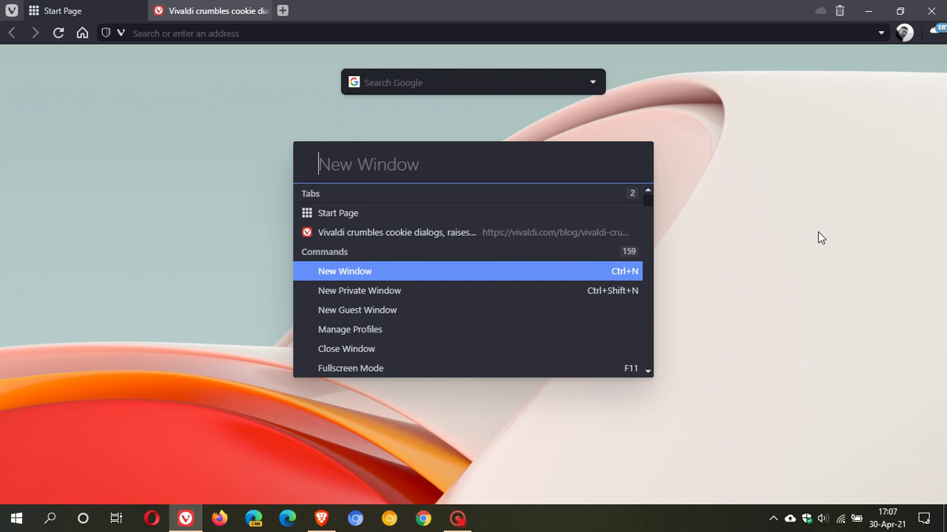
Search 'uv' in Quick Commands to open UV Weather's East London forecast, then dismiss it.
text(uv)
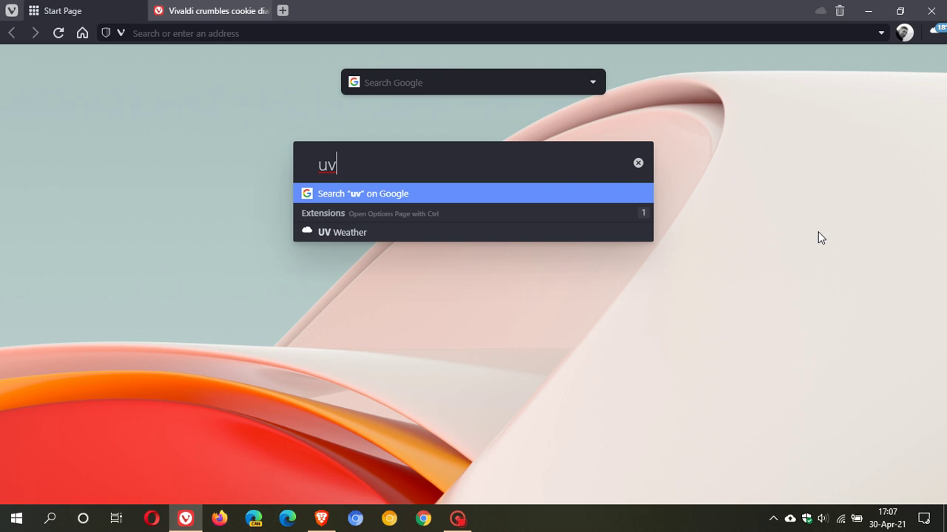
key(Down)
key(Return)
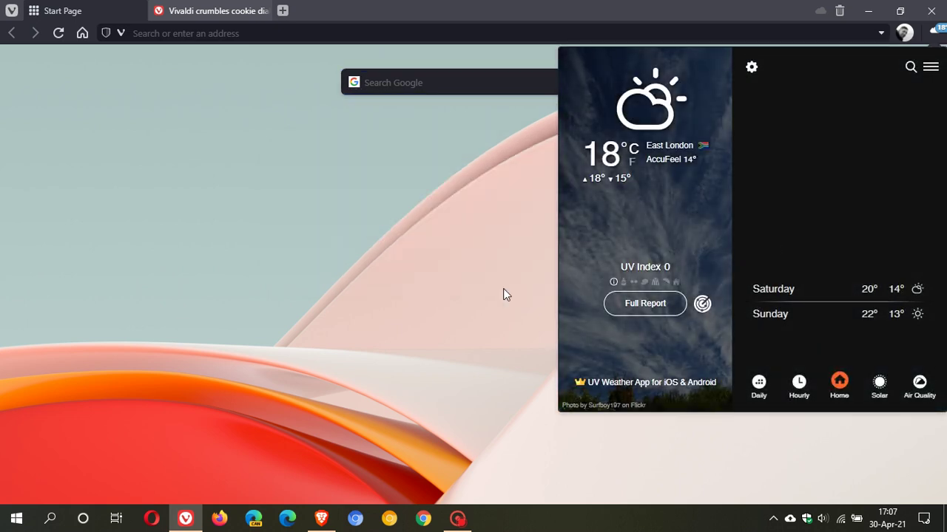
click(412, 287)
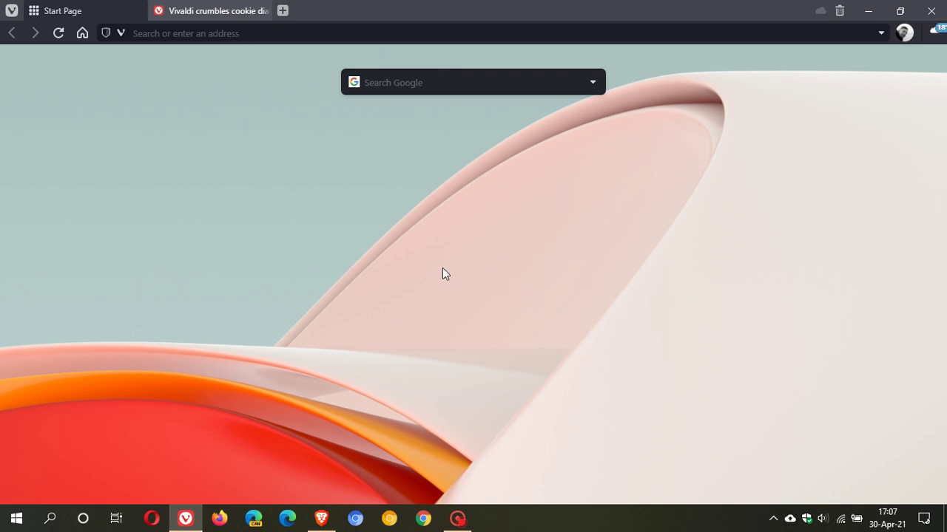
Switch to the Vivaldi 3.8 blog article and scroll down to the end of the changelog.
click(222, 12)
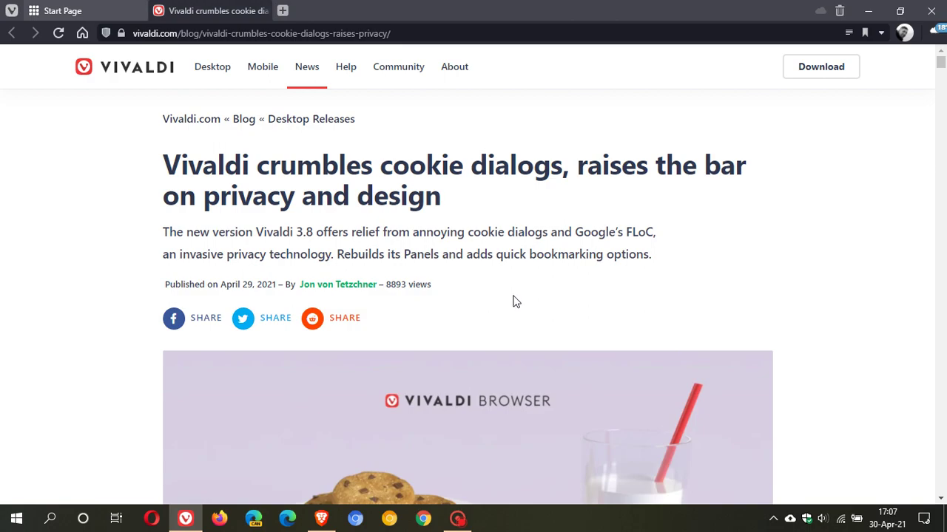
scroll(513, 300, down, 4)
scroll(515, 302, down, 6)
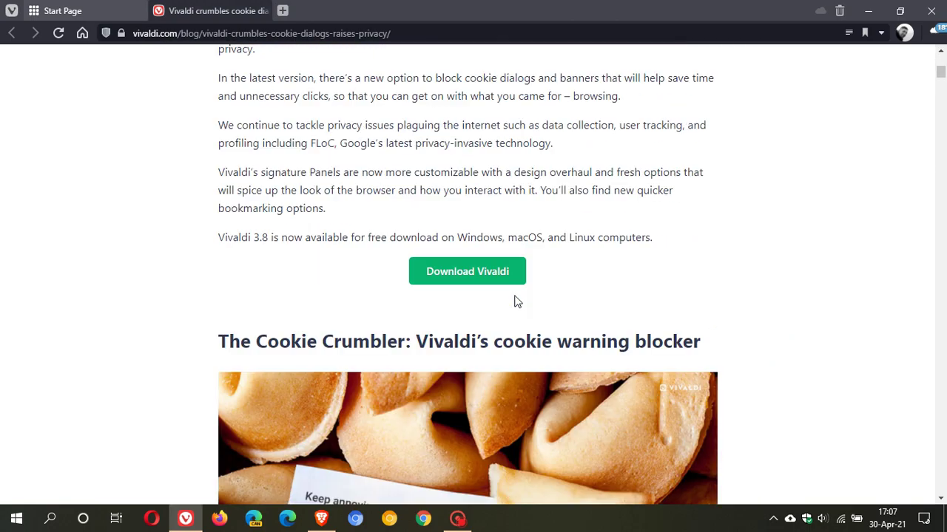
scroll(516, 301, down, 9)
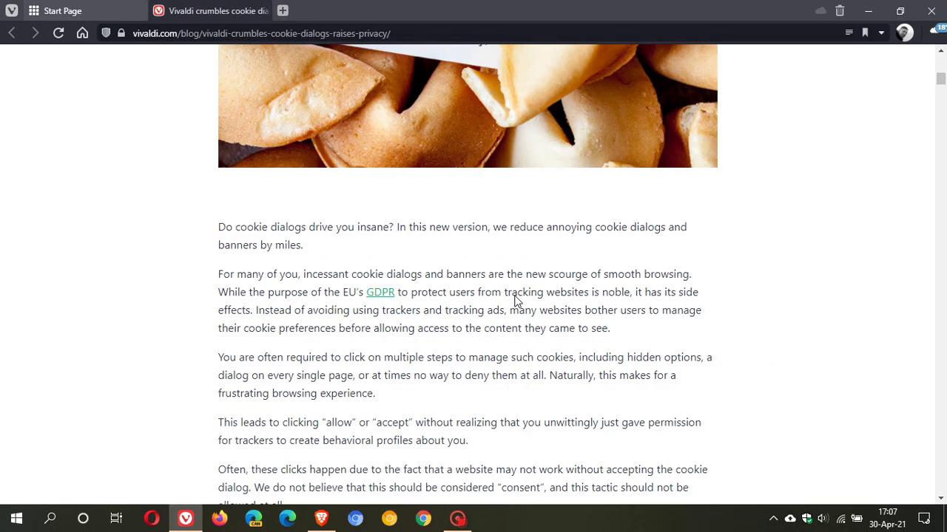
scroll(516, 304, down, 11)
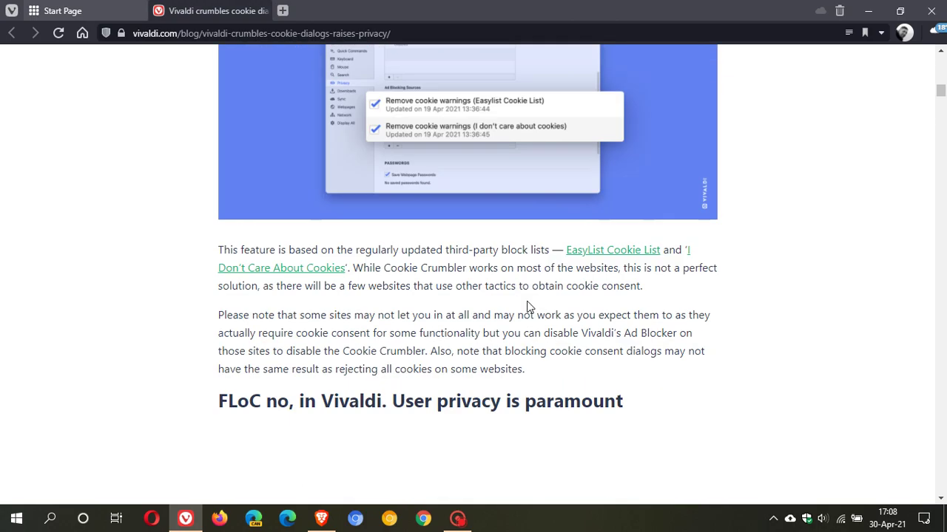
scroll(527, 302, down, 10)
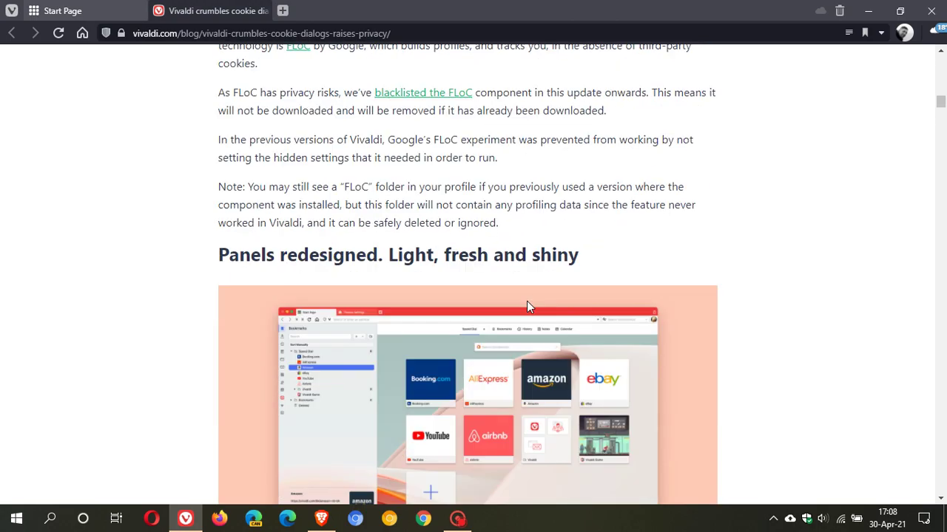
scroll(527, 301, down, 12)
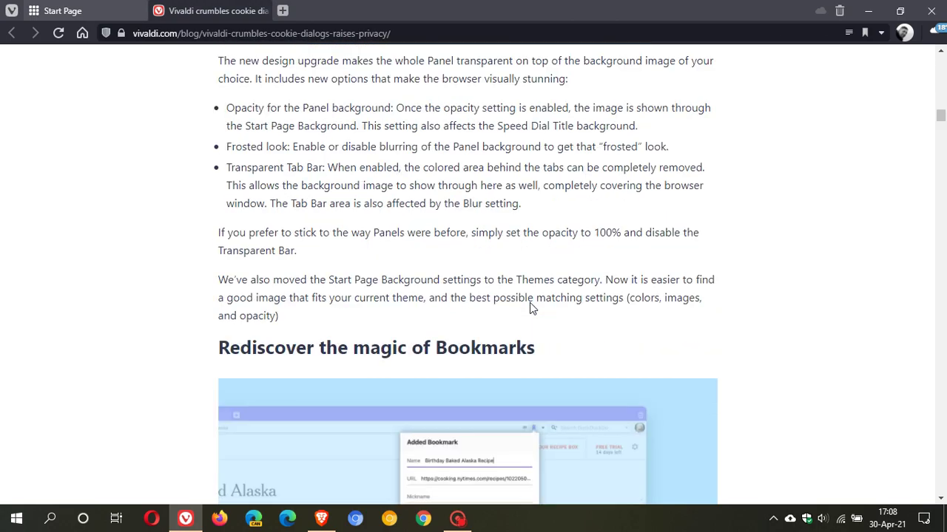
scroll(533, 303, down, 6)
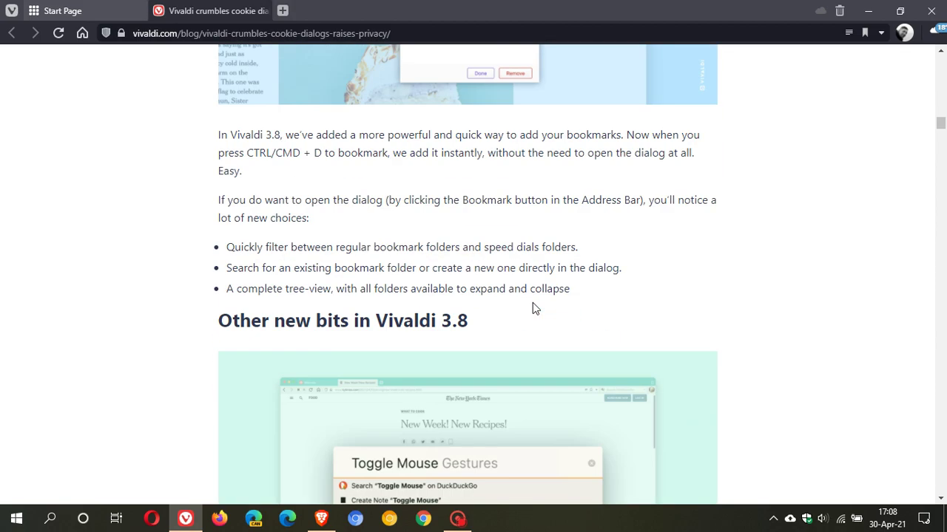
scroll(533, 302, down, 3)
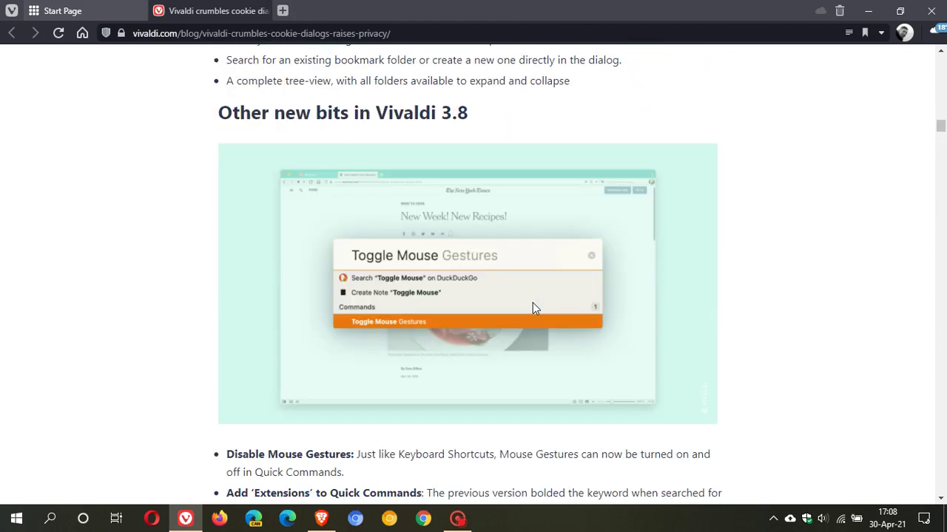
scroll(532, 302, down, 4)
scroll(532, 302, down, 4)
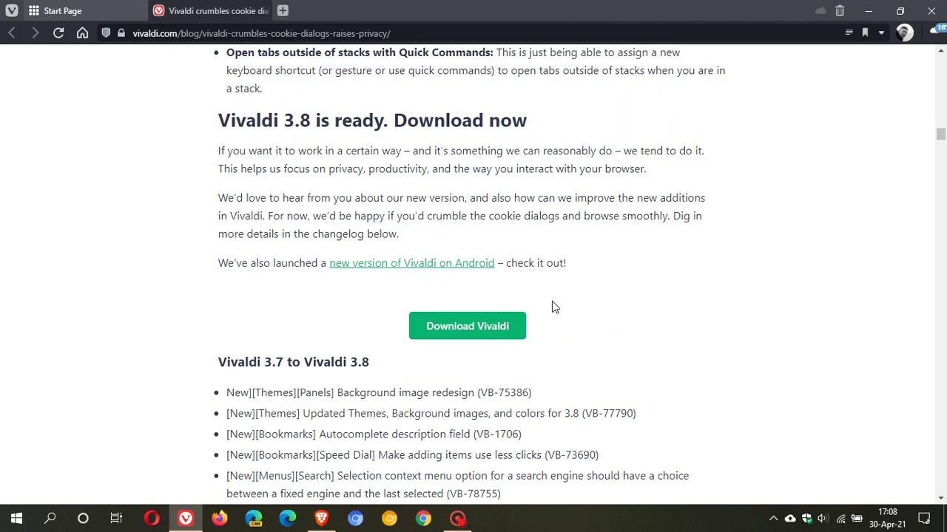
scroll(561, 304, down, 4)
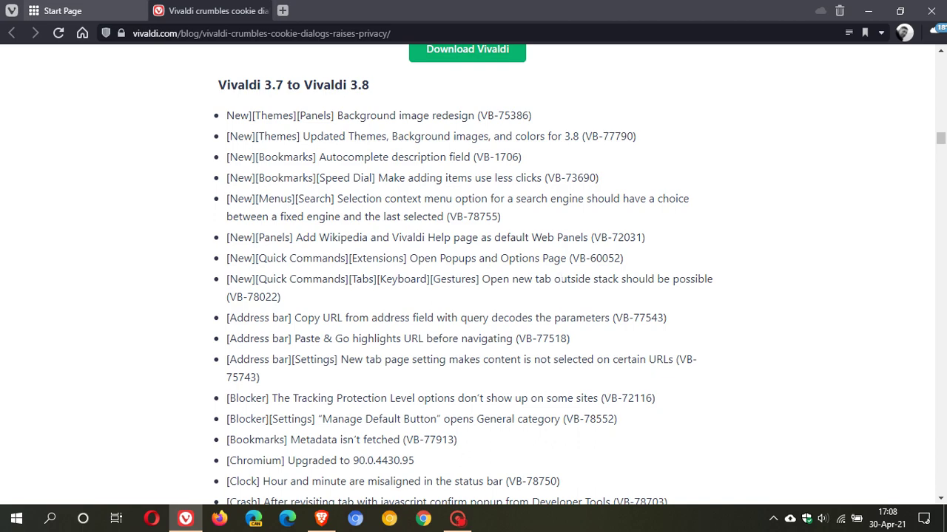
scroll(560, 283, down, 3)
scroll(560, 284, down, 3)
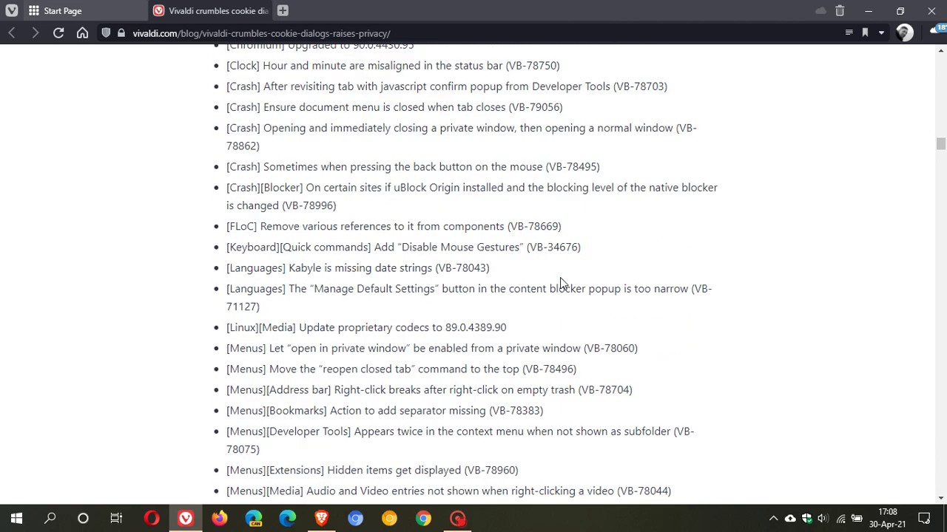
scroll(560, 283, down, 3)
scroll(560, 283, down, 5)
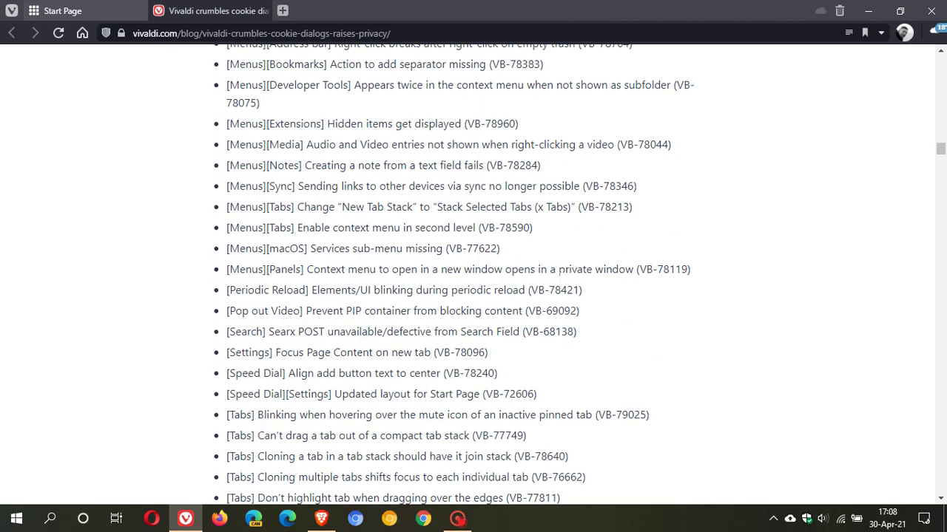
scroll(473, 274, down, 4)
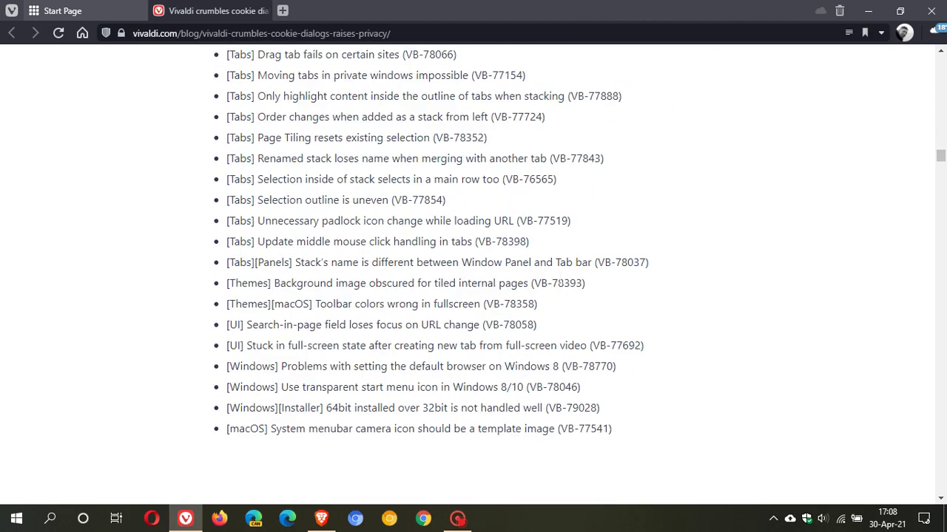
Scroll back up to the Cookie Crumbler cookie warning blocker section.
scroll(474, 274, up, 20)
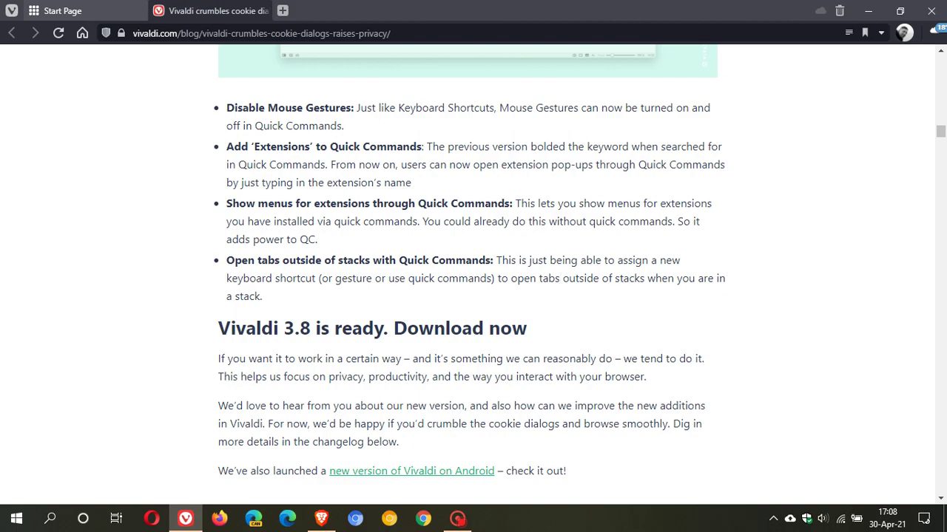
scroll(559, 283, up, 15)
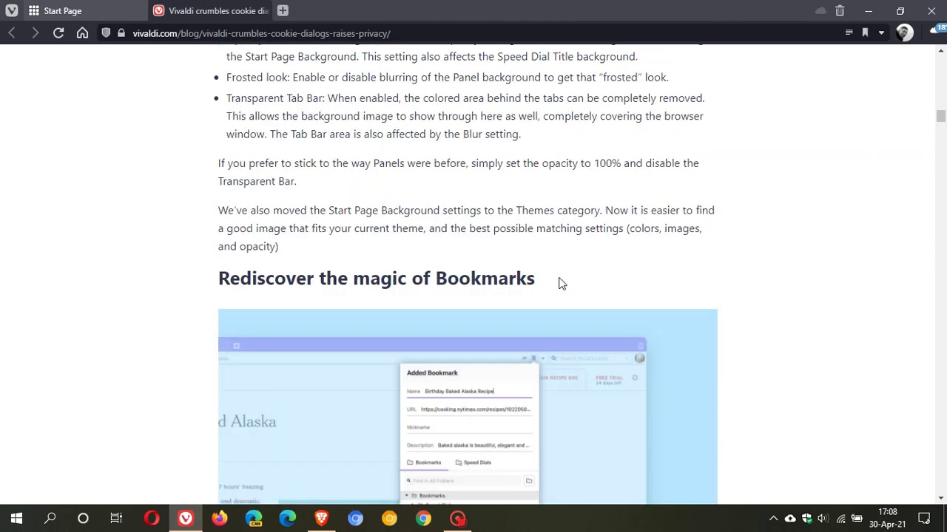
scroll(562, 284, up, 15)
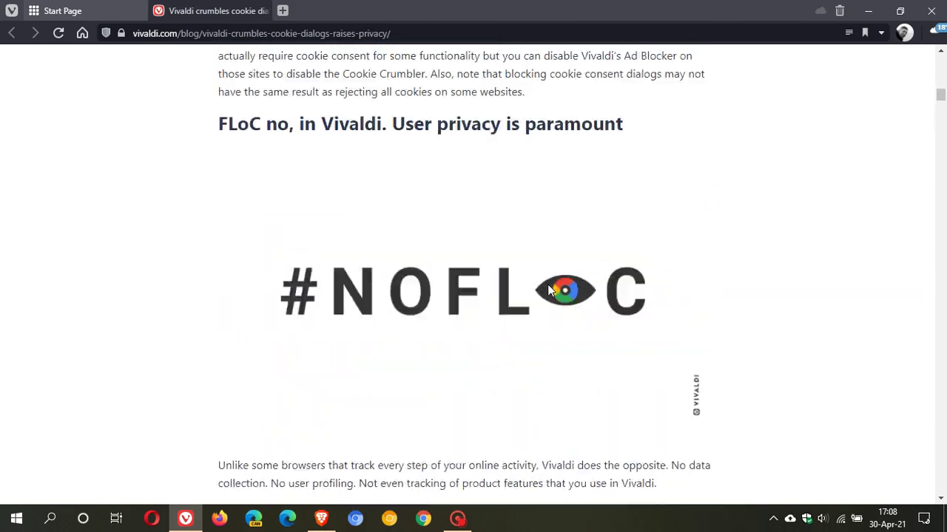
scroll(547, 290, up, 15)
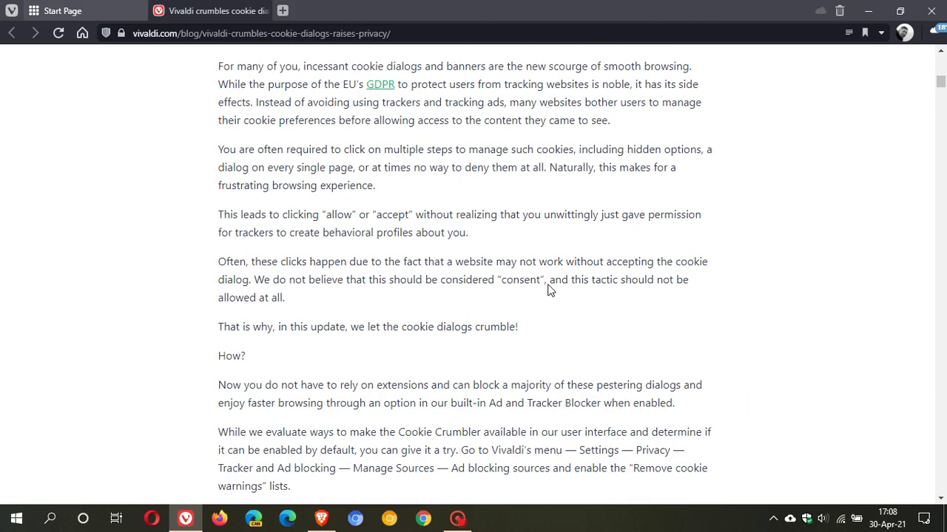
scroll(547, 290, up, 8)
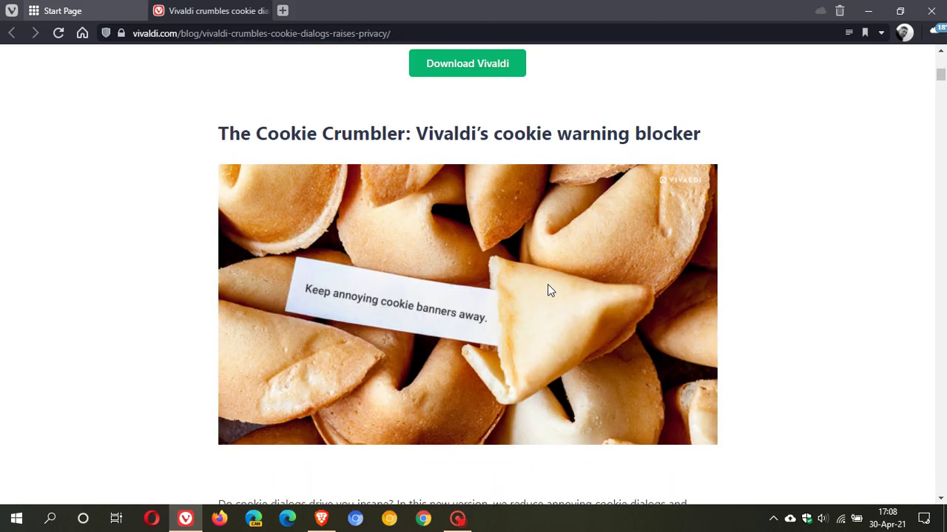
Switch from the cookie-dialog blog article back to the Start Page tab.
click(99, 15)
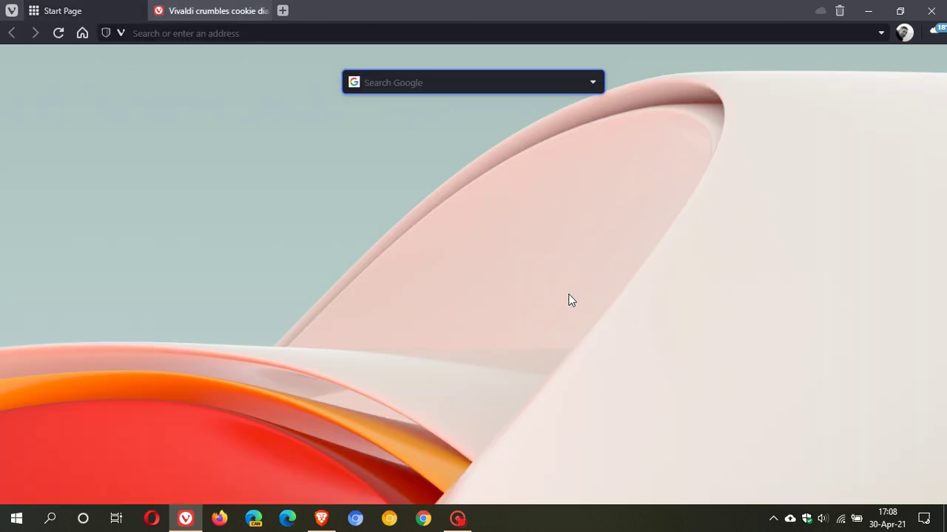